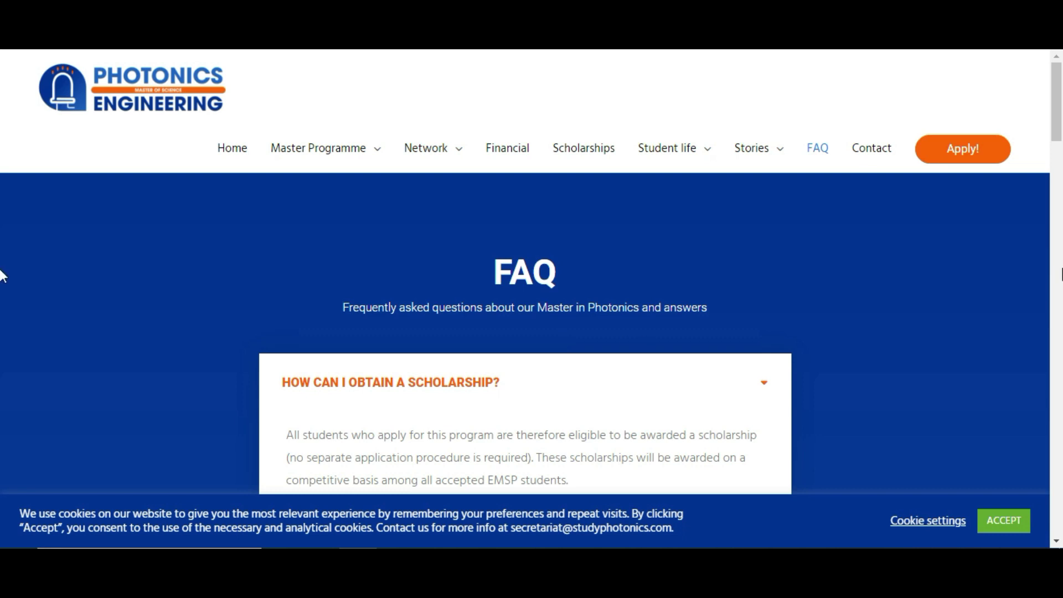
Read through the FAQ page's answers on scholarships, degree requirements and eligibility for the Photonics Master
scroll(2, 158, "down", 7)
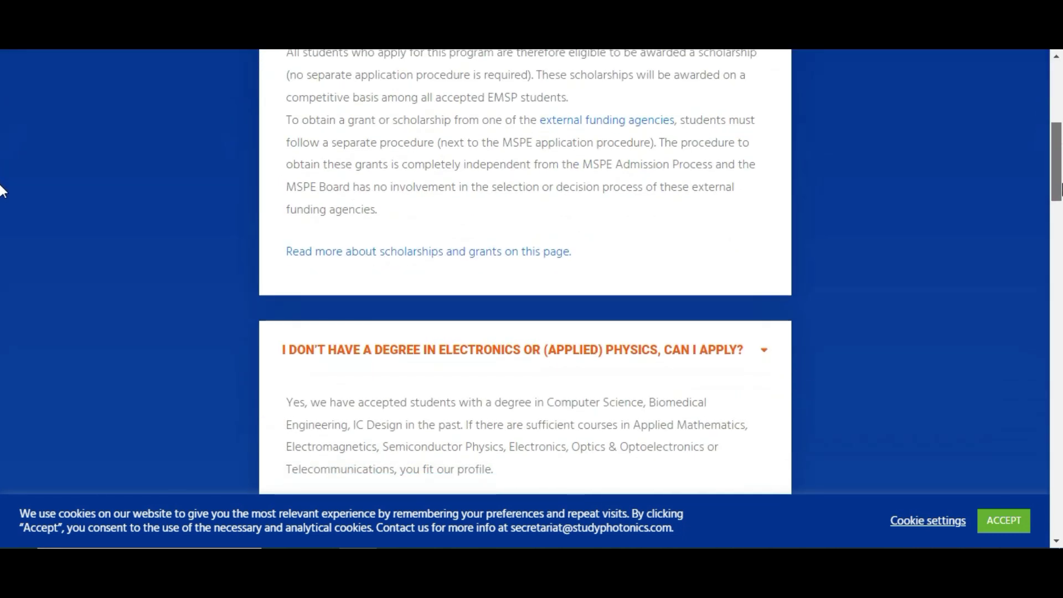
scroll(2, 191, "down", 2)
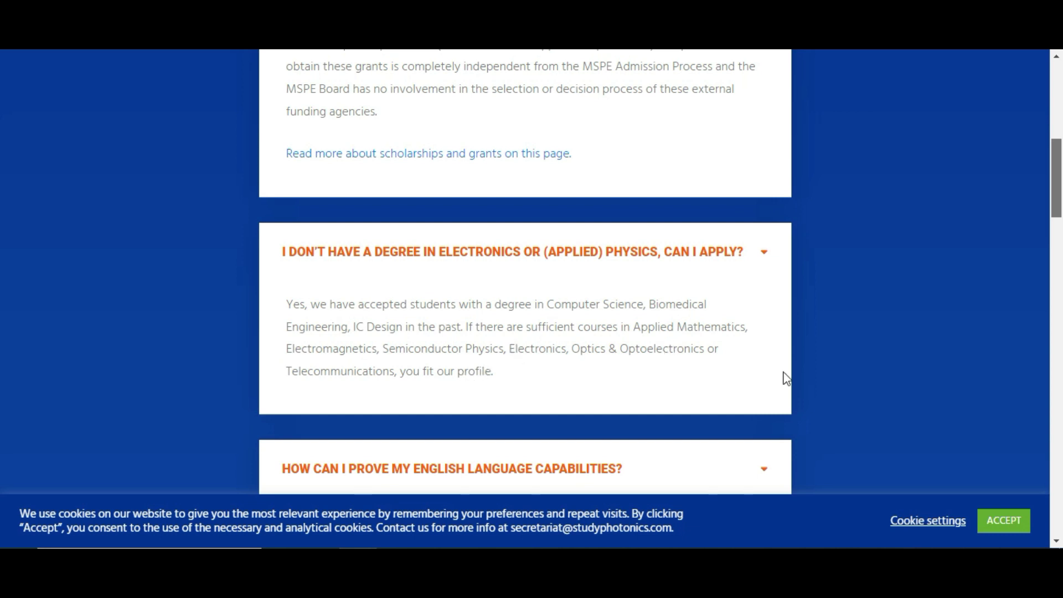
left_click_drag(1057, 193, 1037, 485)
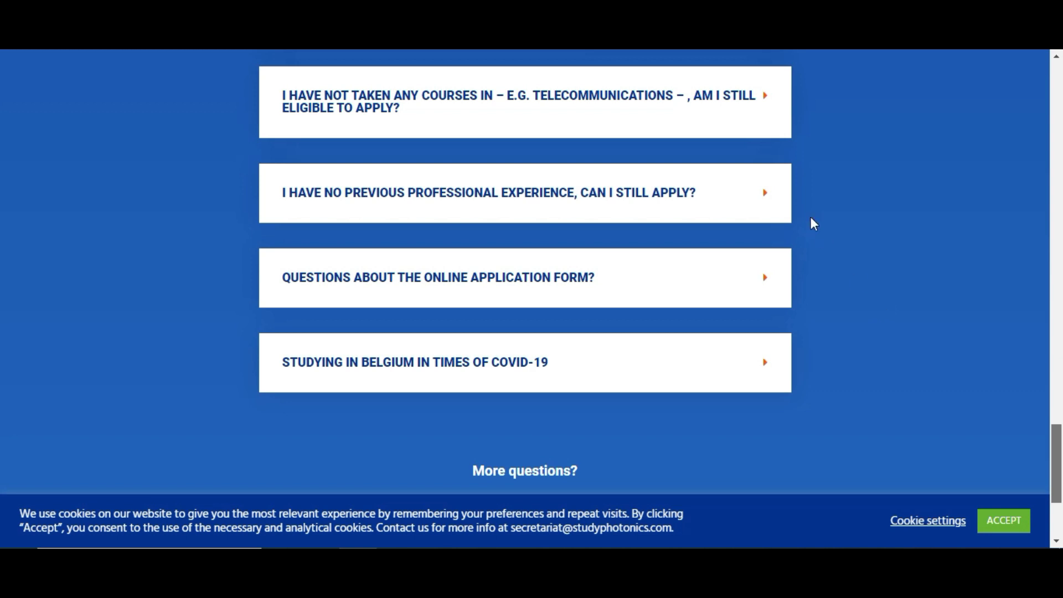
scroll(2, 474, "down", 3)
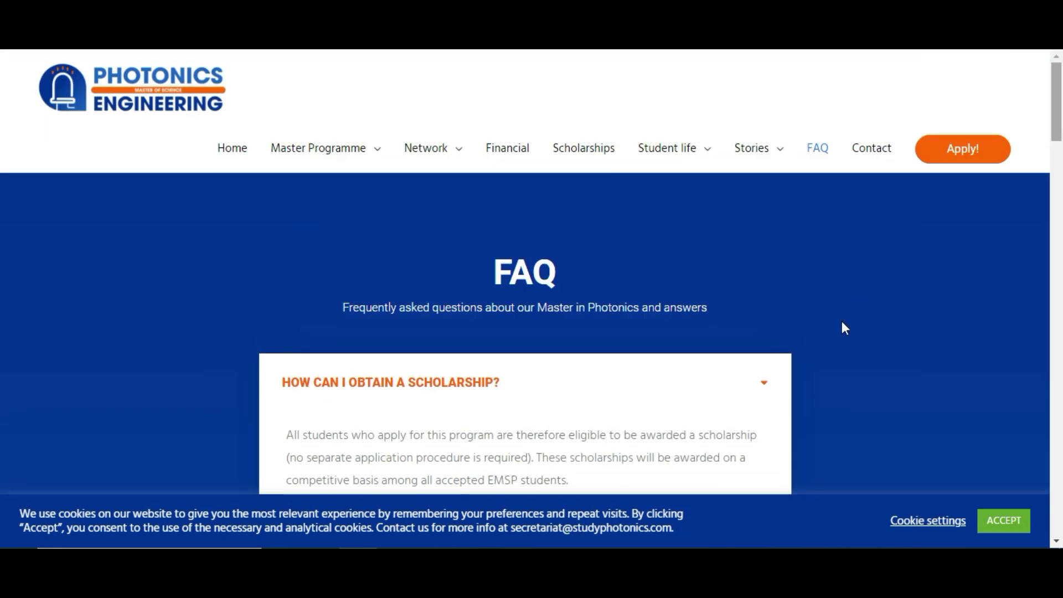
Go to the Application & Admission page, open the application form in a new tab and skim the whole form
left_click(966, 162)
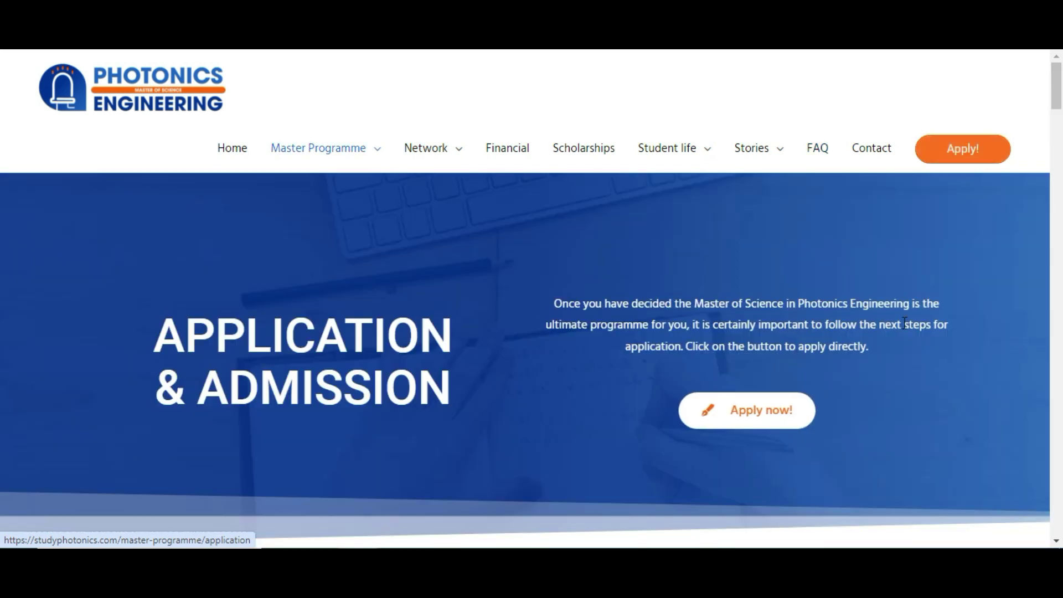
mouse_move(1057, 86)
left_mouse_down()
mouse_move(1055, 213)
mouse_move(1018, 400)
mouse_move(1058, 79)
left_mouse_up()
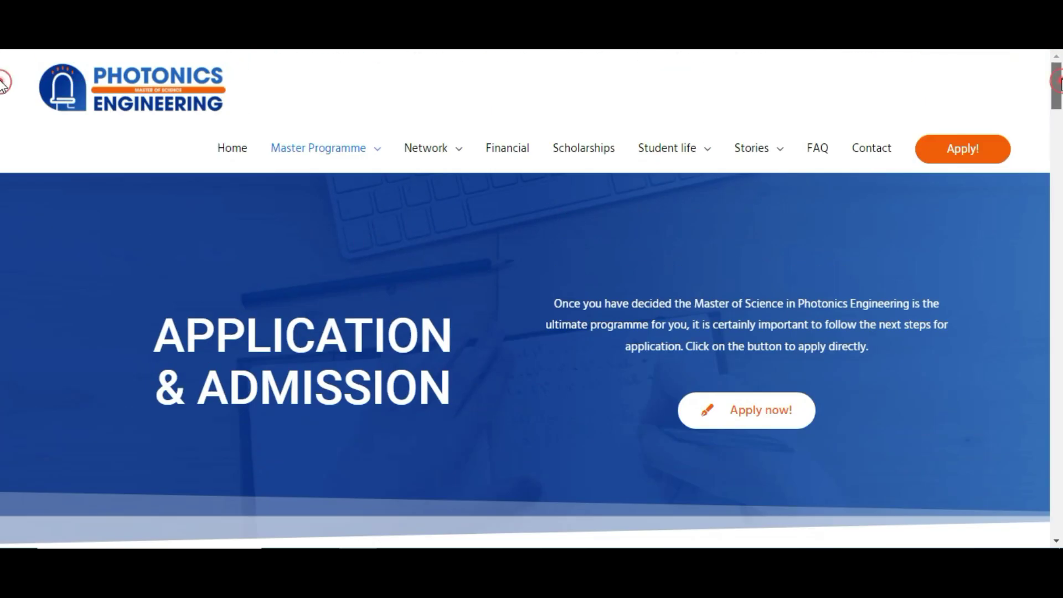
left_click(749, 427)
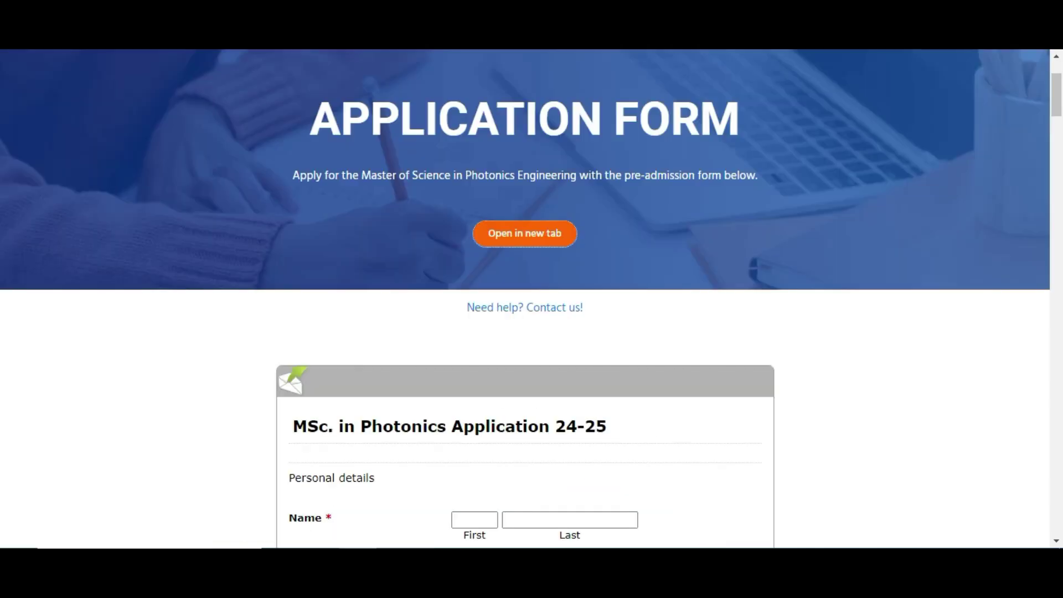
left_click_drag(1054, 95, 2, 79)
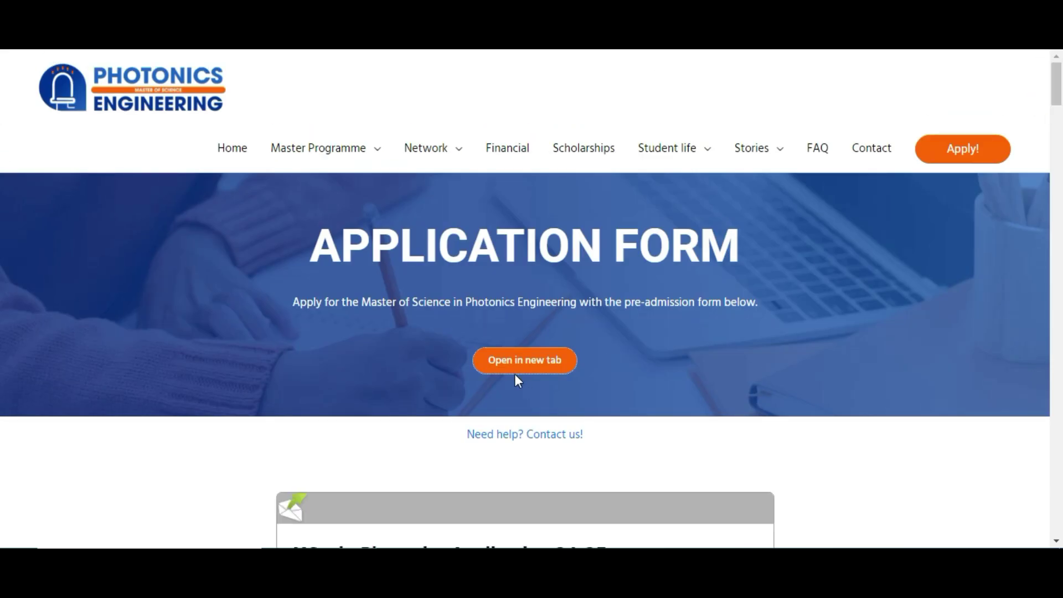
left_click(525, 360)
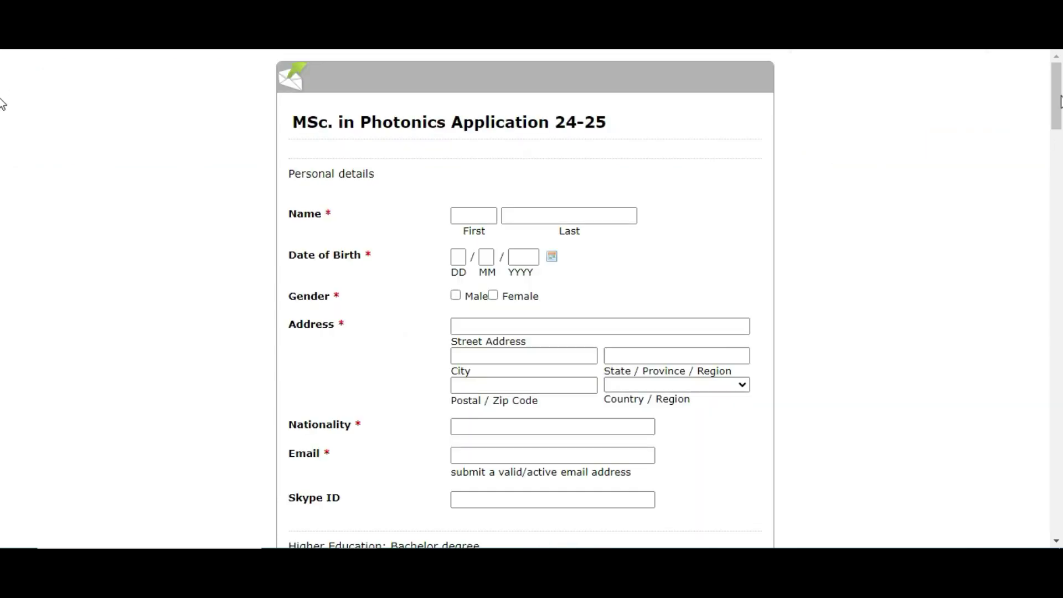
scroll(1042, 289, "down", 20)
scroll(5, 166, "up", 20)
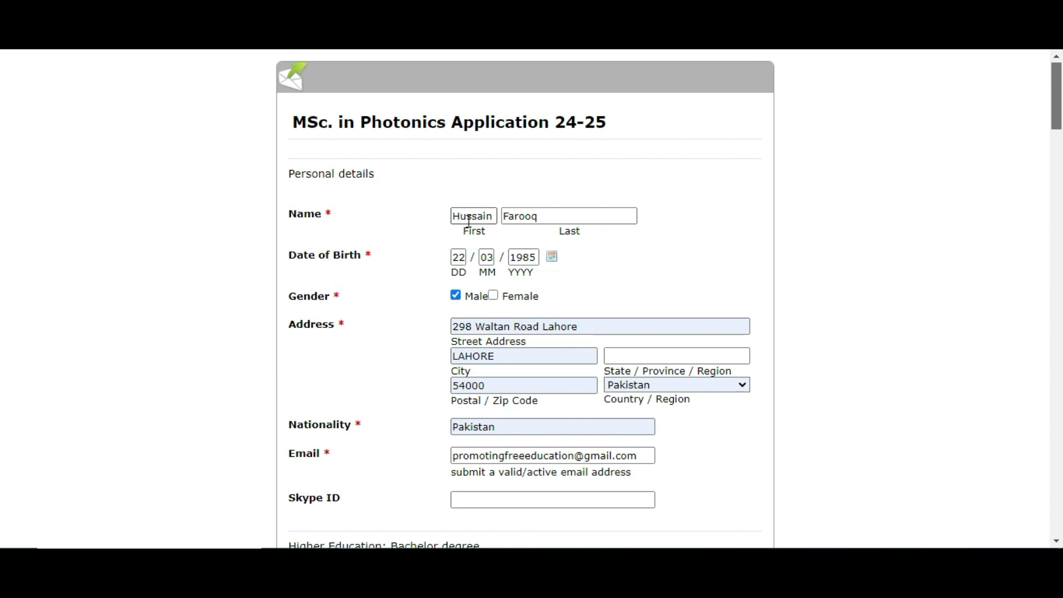
Check the name and country entries in the personal details and change the nationality to Pakistani
left_click(545, 217)
left_click_drag(1055, 103, 1054, 112)
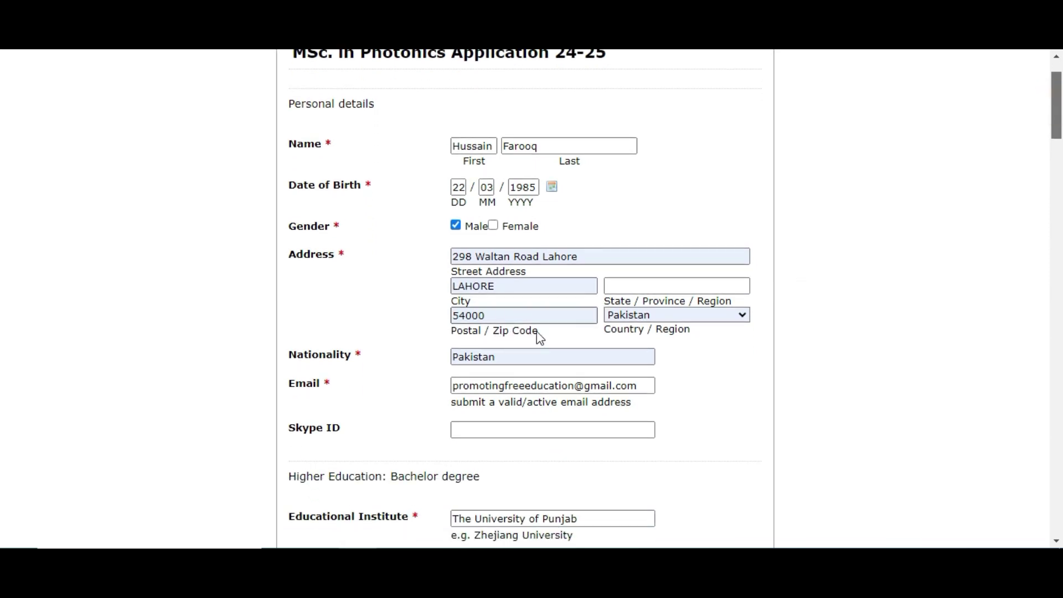
left_click(710, 316)
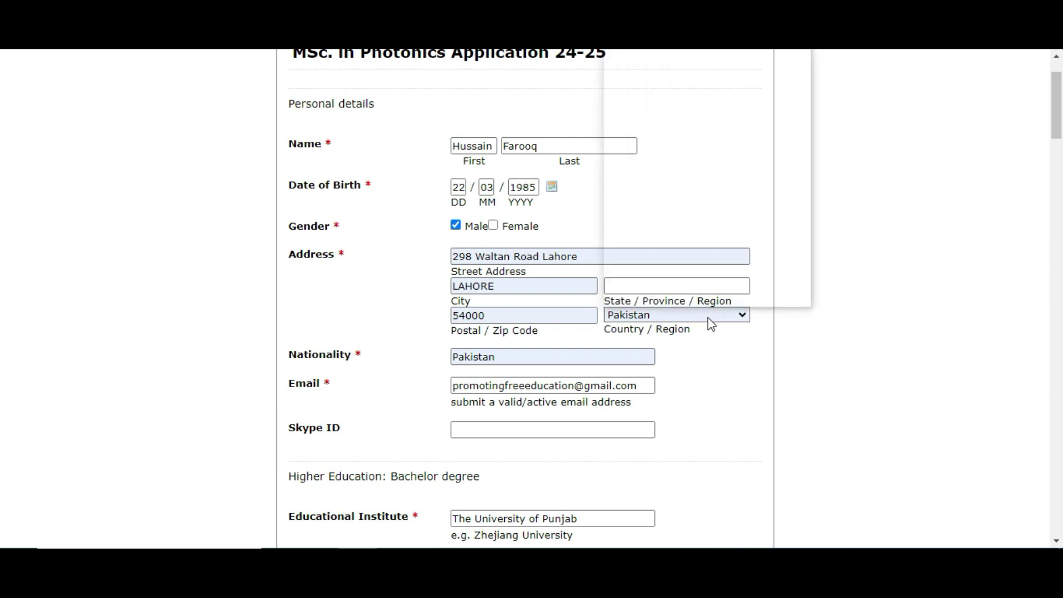
left_click(708, 317)
scroll(720, 316, "down", 2)
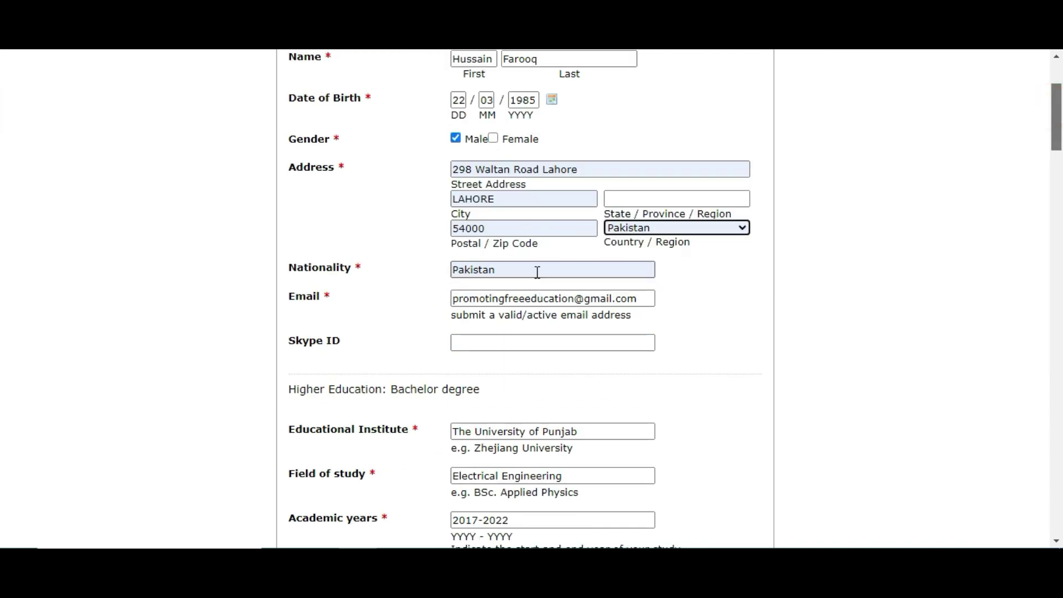
left_click(538, 272)
type("i")
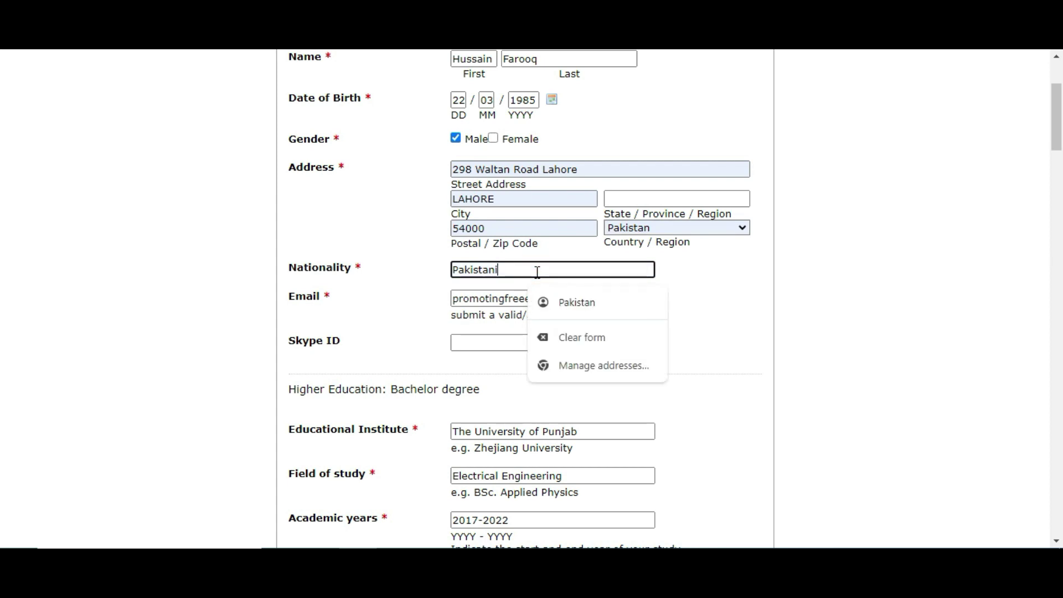
left_click(728, 309)
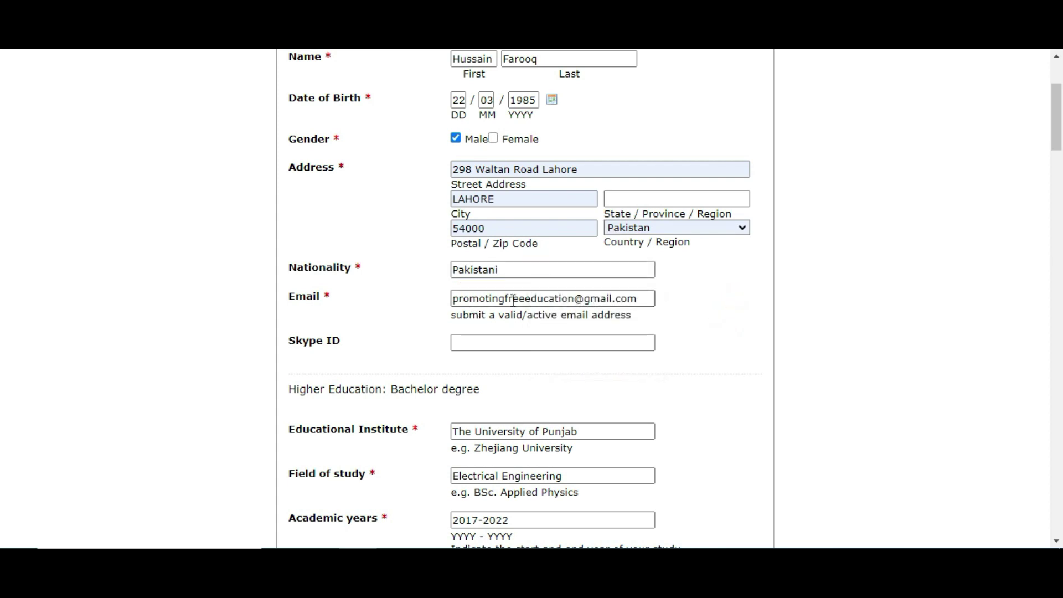
Review the Skype ID field and the Bachelor and Master degree sections, including institute, field of study, academic years, GPA and rank
left_click(548, 344)
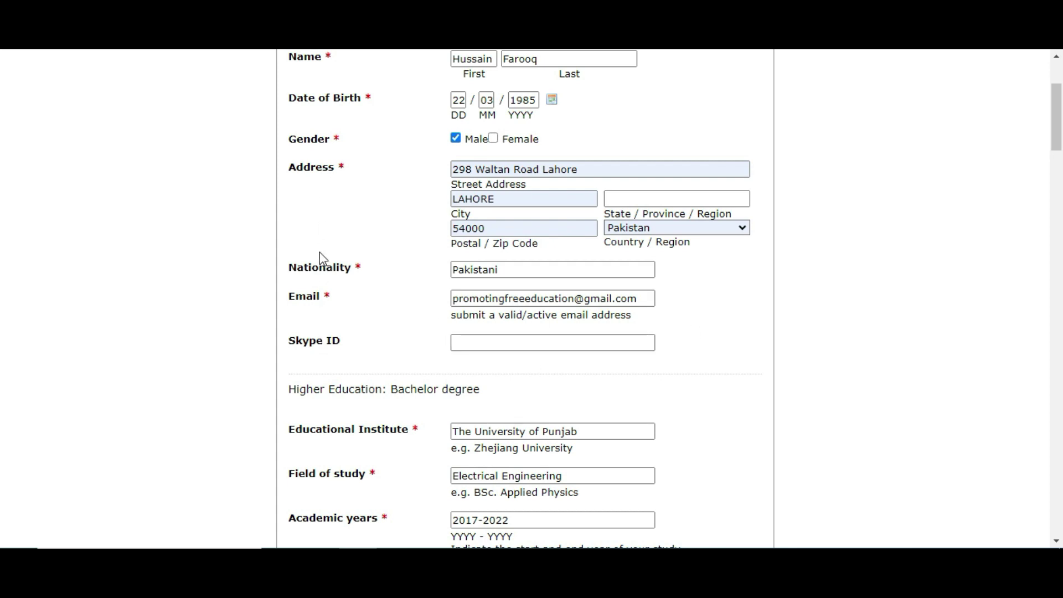
left_click_drag(1057, 120, 1058, 143)
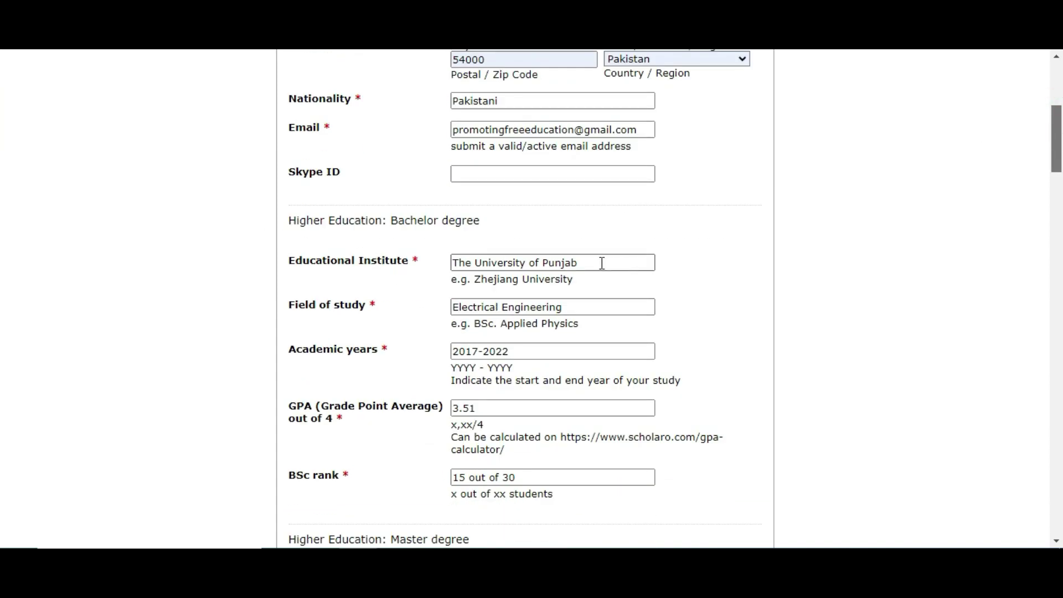
left_click(598, 306)
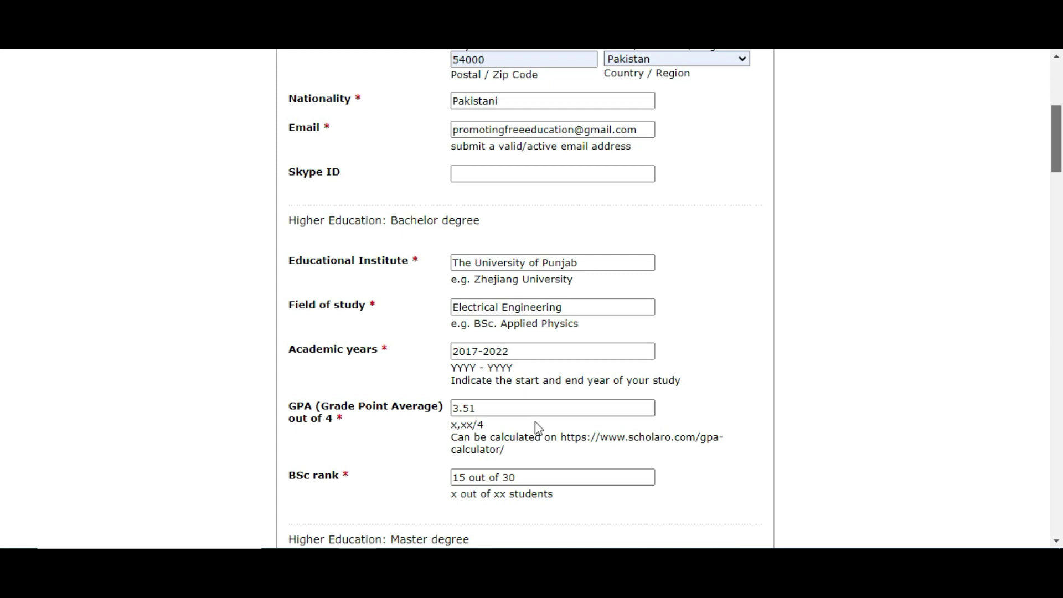
scroll(882, 221, "down", 3)
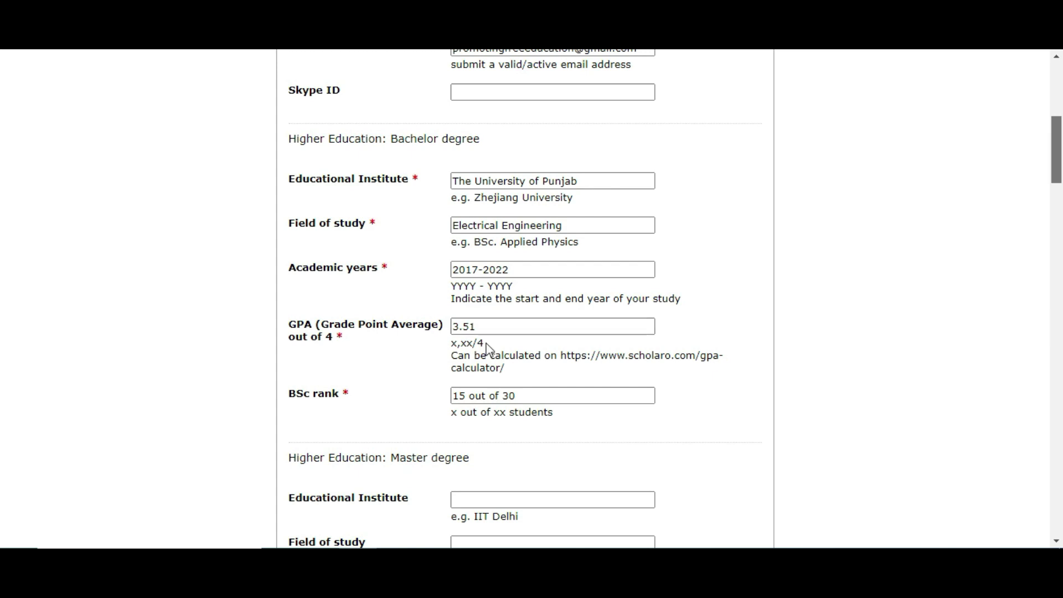
left_click_drag(1055, 166, 1055, 180)
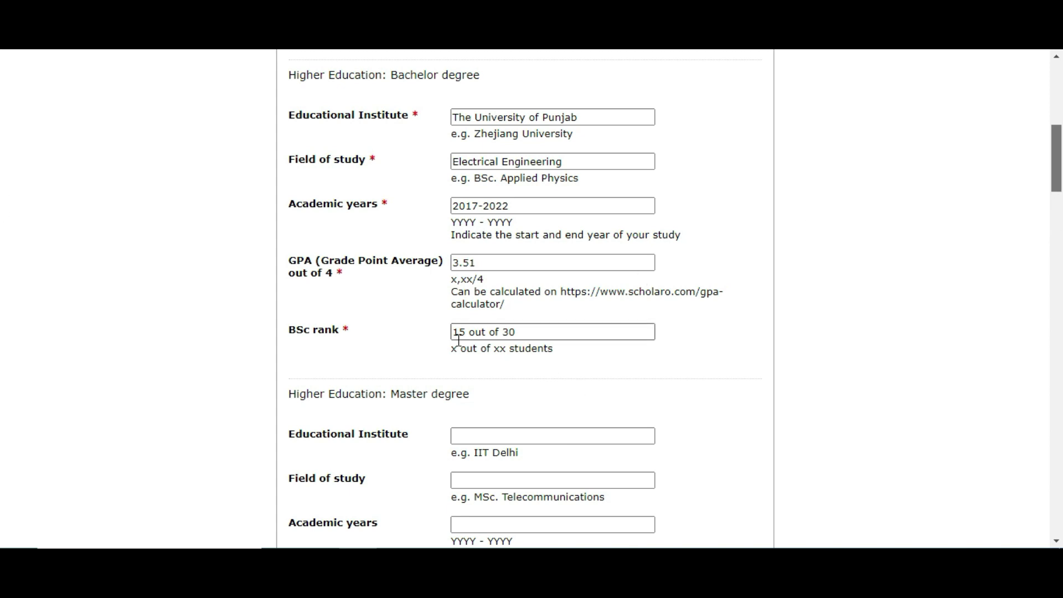
scroll(1055, 160, "down", 3)
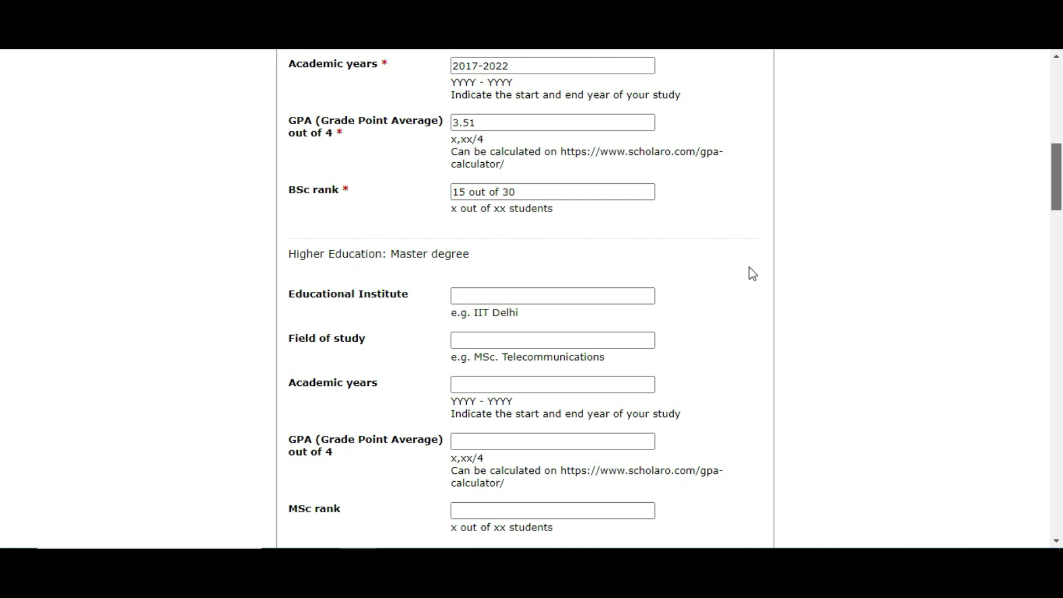
left_click_drag(1057, 167, 1057, 164)
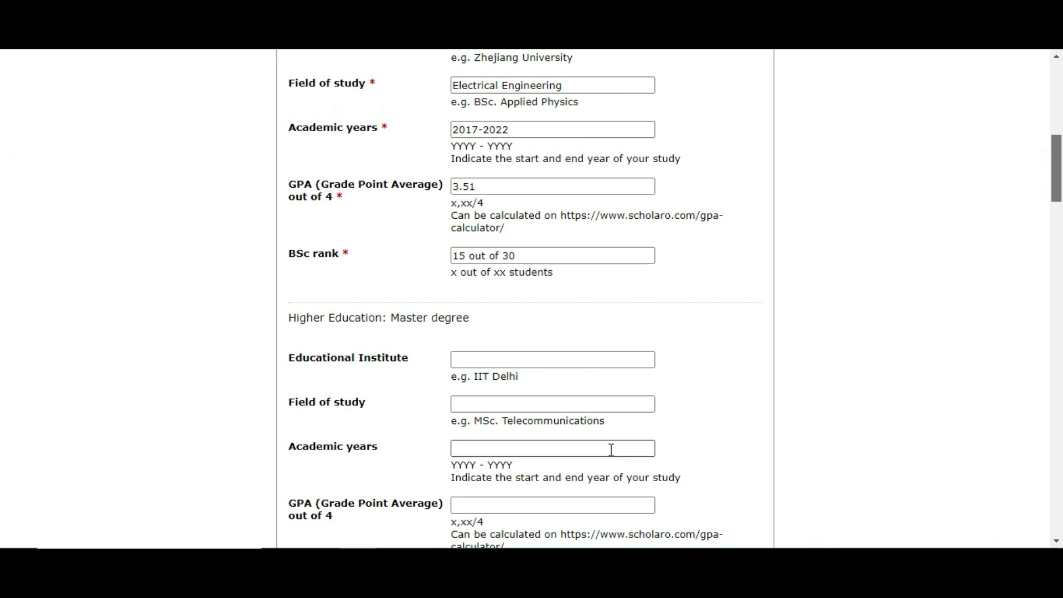
left_click_drag(1056, 183, 1058, 206)
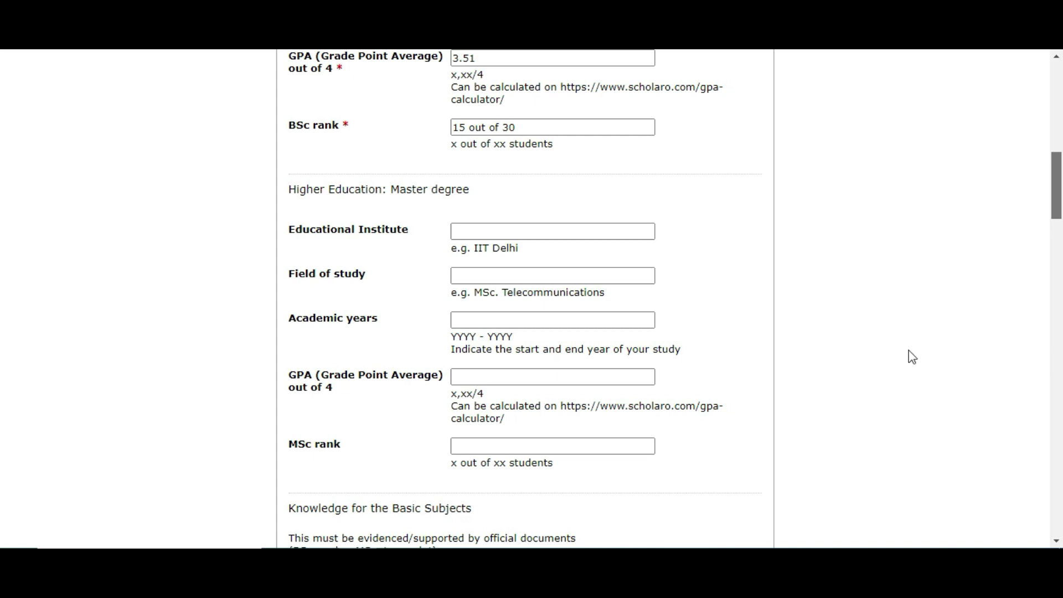
scroll(770, 210, "up", 3)
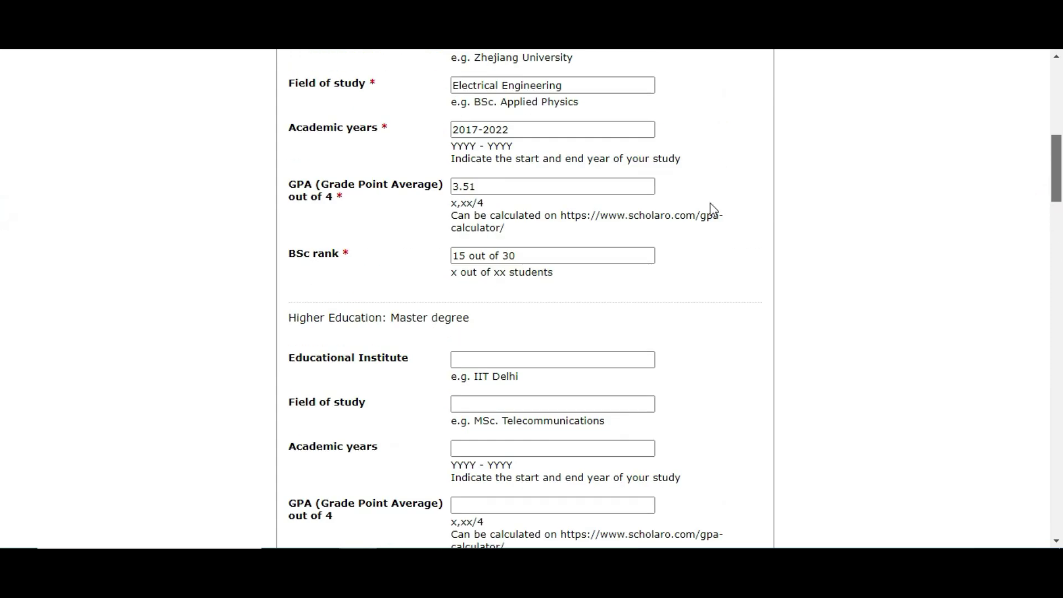
scroll(1059, 183, "down", 1)
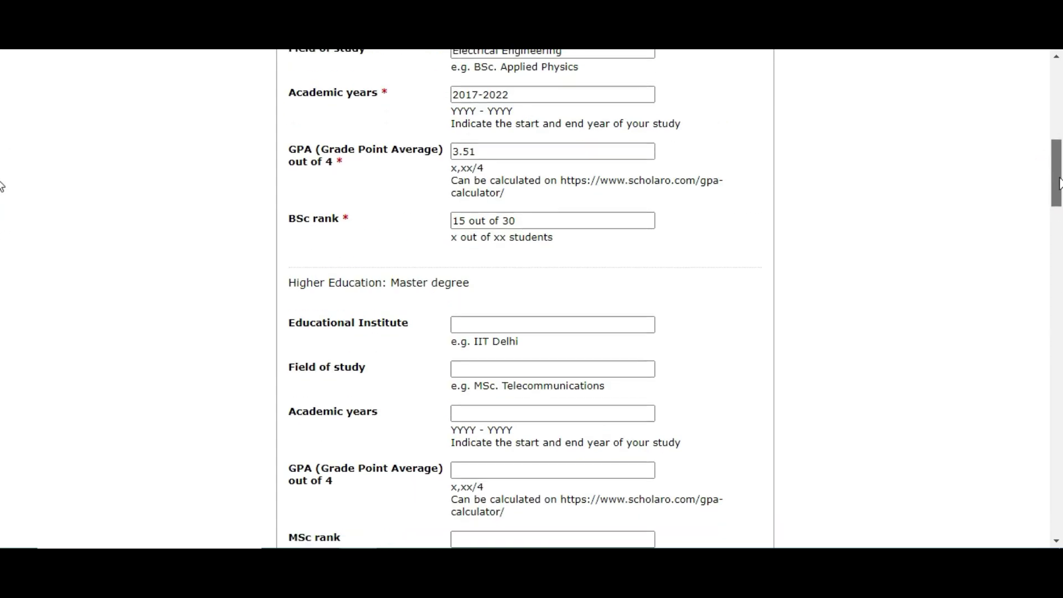
scroll(1059, 183, "down", 3)
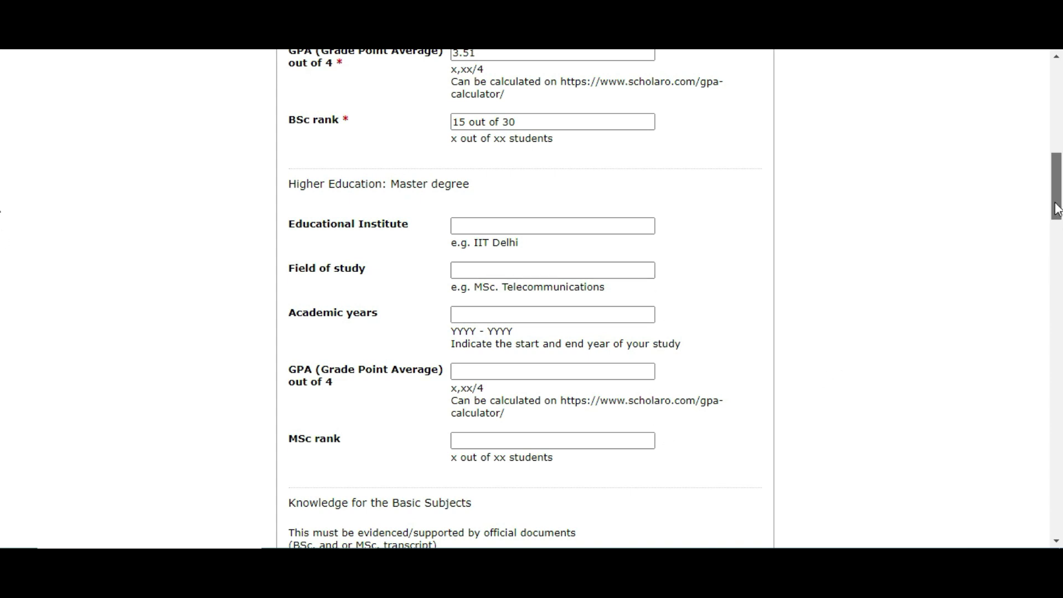
Examine the knowledge ratings for the basic subjects and the course-title fields for each subject
left_click_drag(1056, 200, 1058, 241)
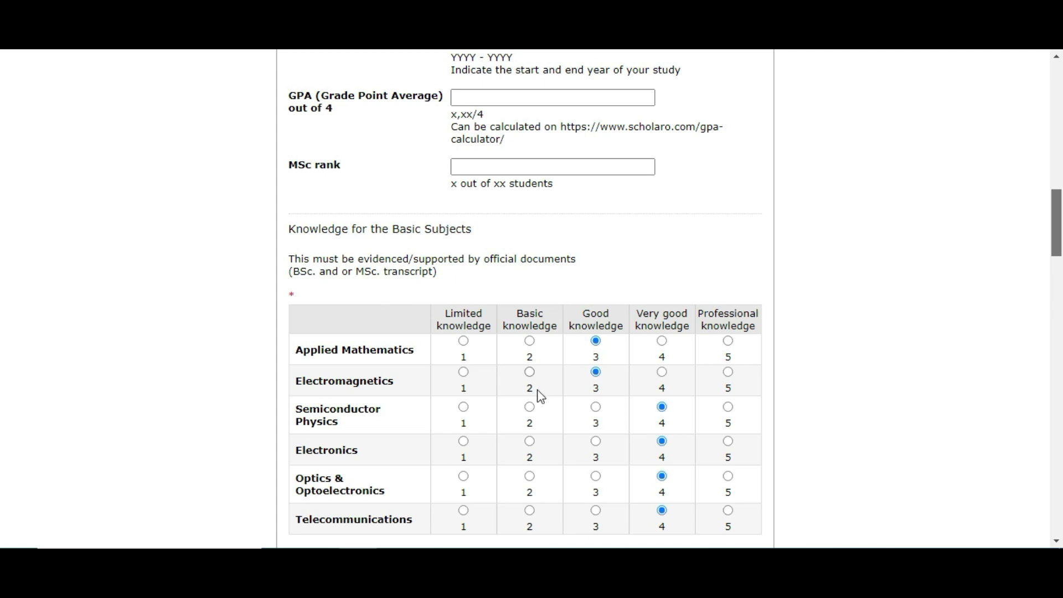
scroll(847, 207, "down", 2)
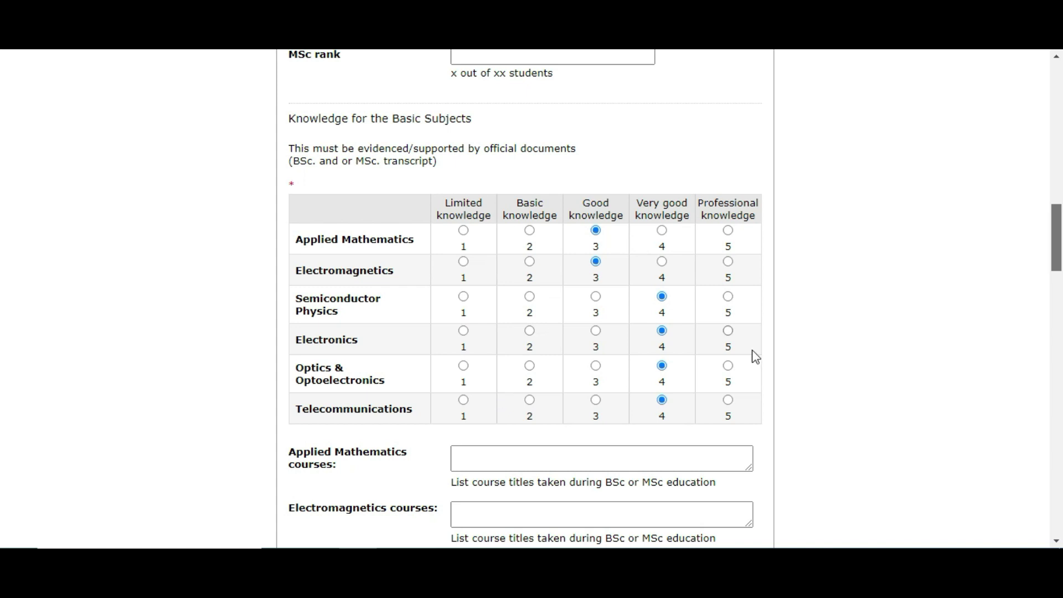
scroll(670, 399, "down", 3)
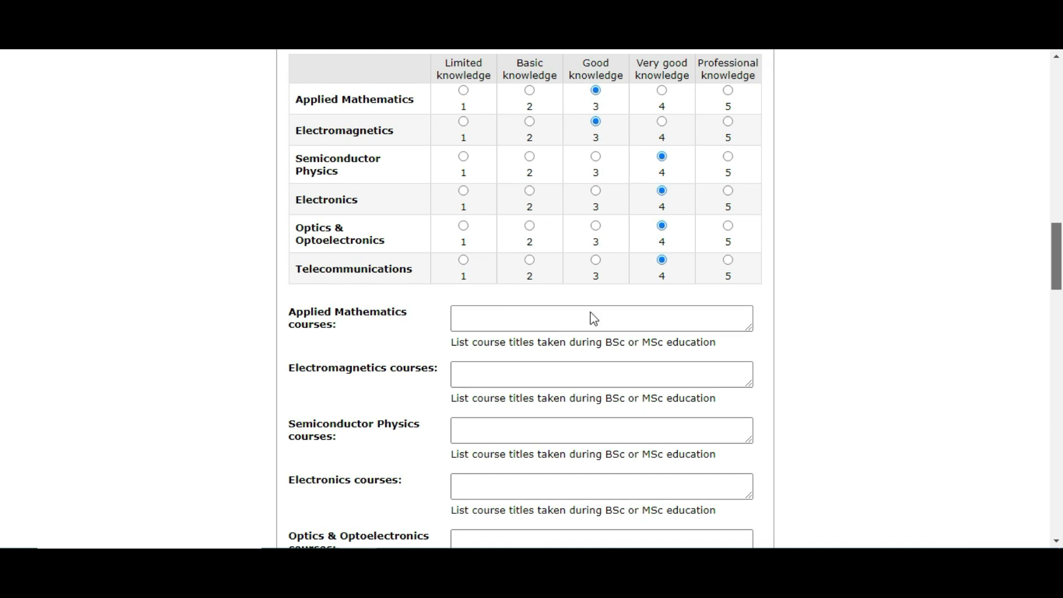
scroll(2, 261, "up", 3)
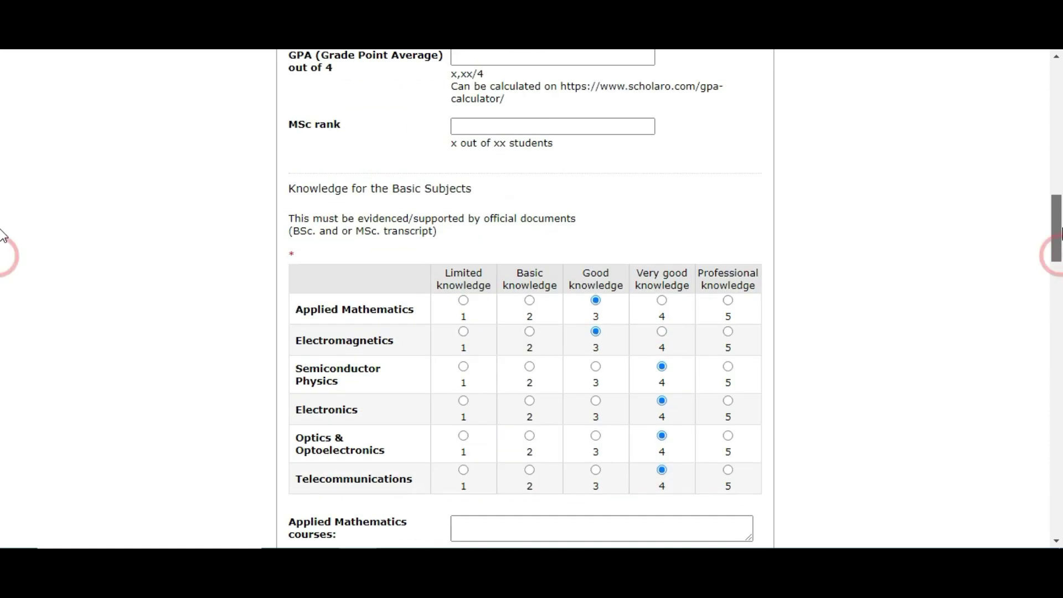
scroll(2, 244, "down", 5)
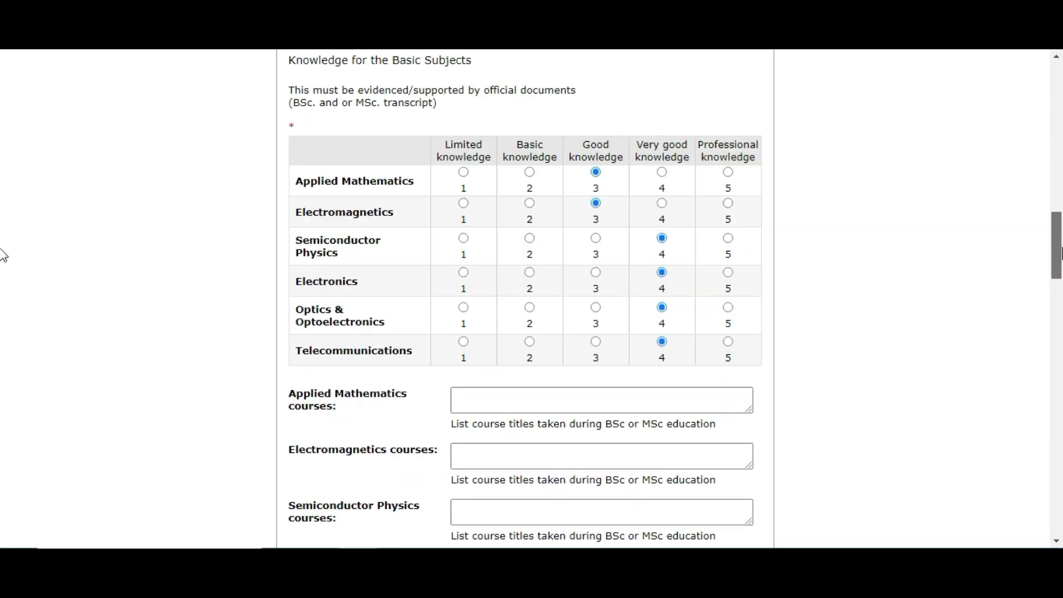
scroll(4, 282, "down", 1)
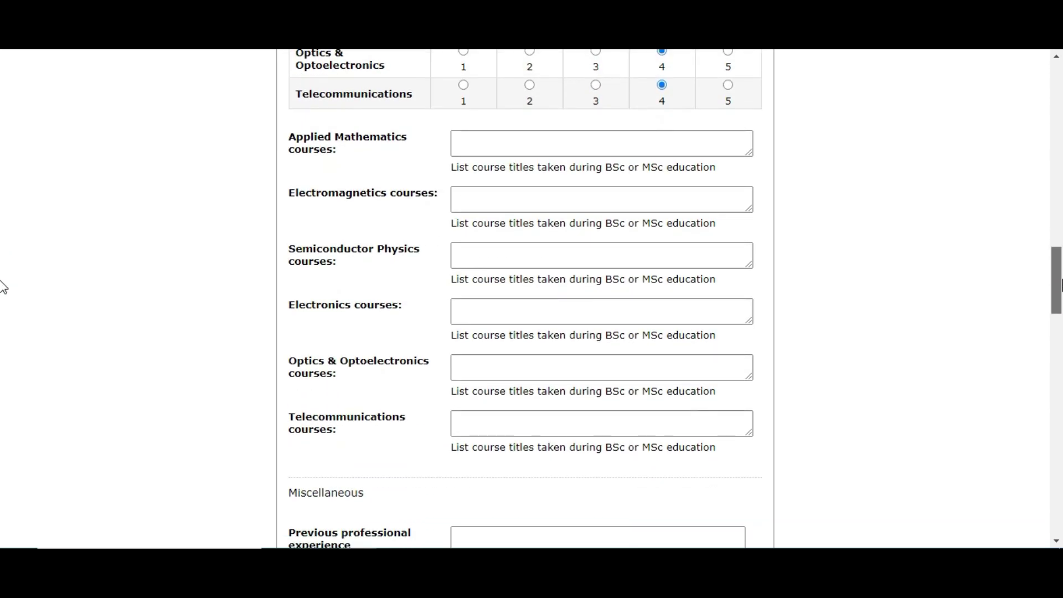
scroll(2, 288, "down", 1)
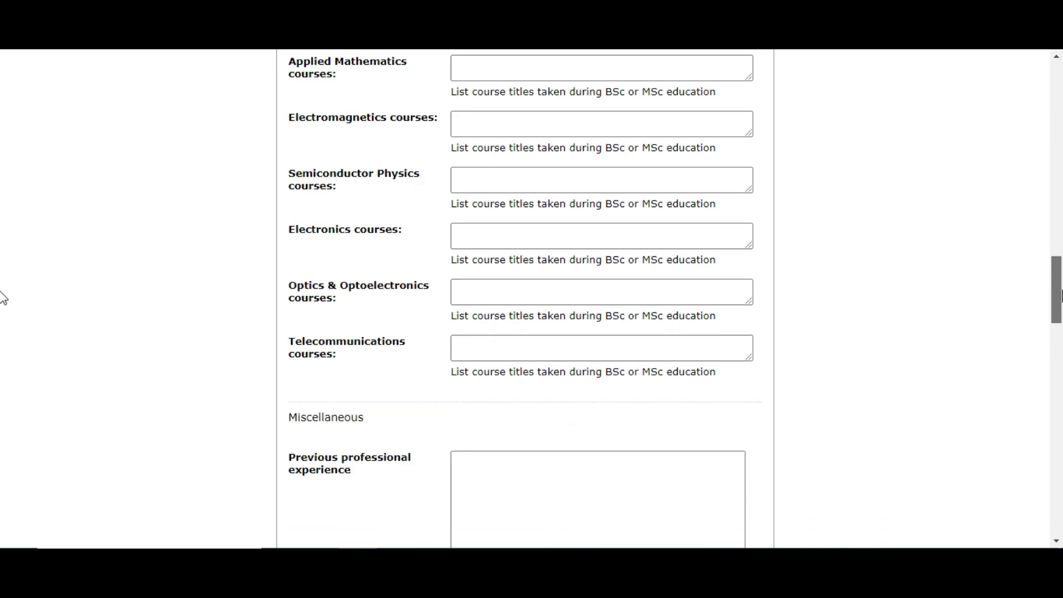
scroll(3, 299, "down", 1)
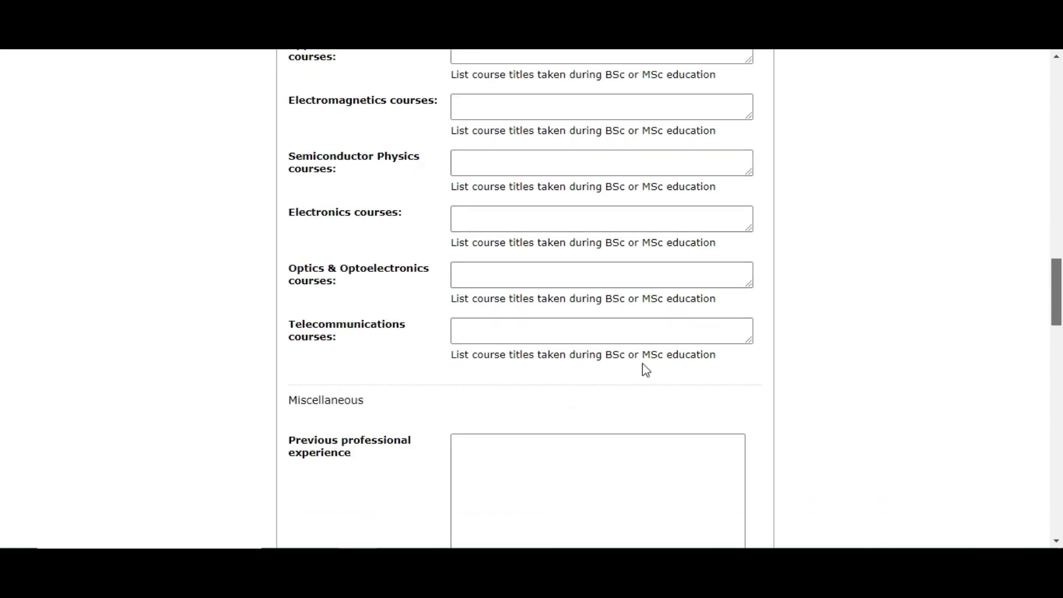
scroll(3, 307, "up", 1)
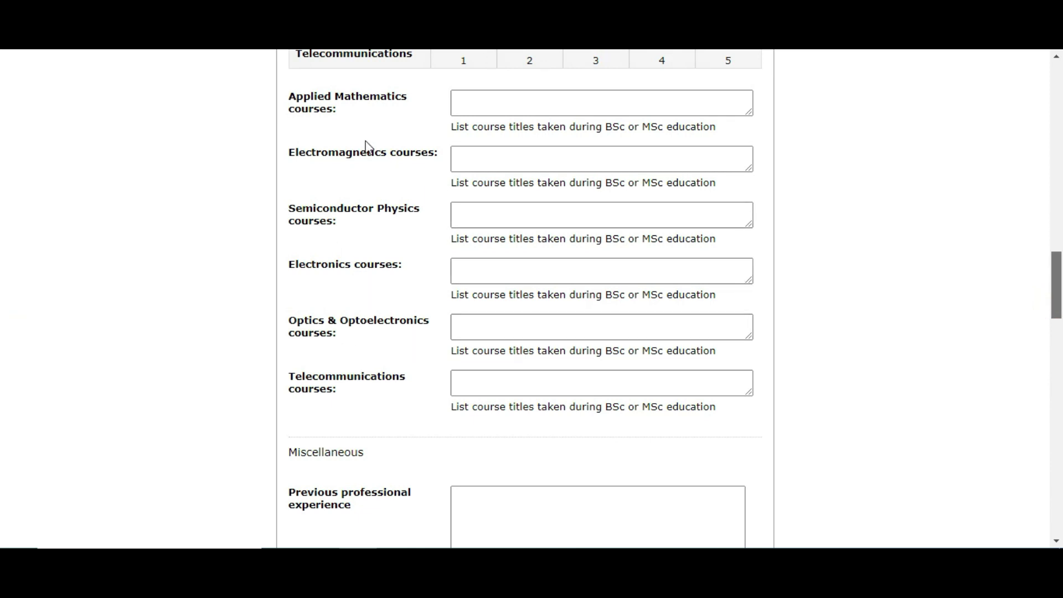
Review the Miscellaneous section's entries for previous professional experience, academic excellence arguments, and financing of tuition and living expenses
scroll(1058, 291, "down", 1)
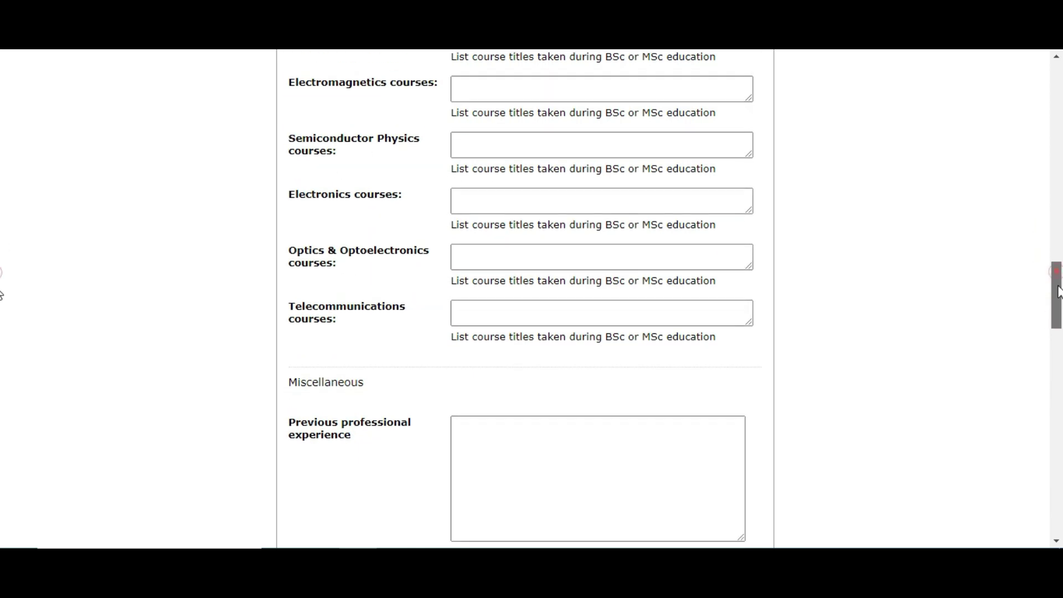
scroll(1058, 292, "down", 1)
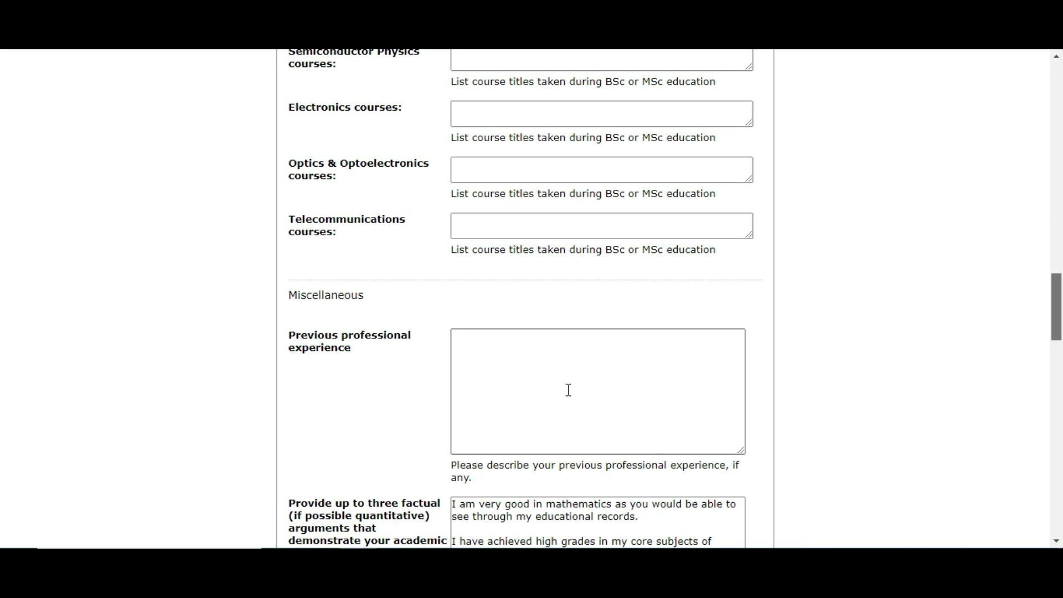
scroll(1058, 329, "up", 1)
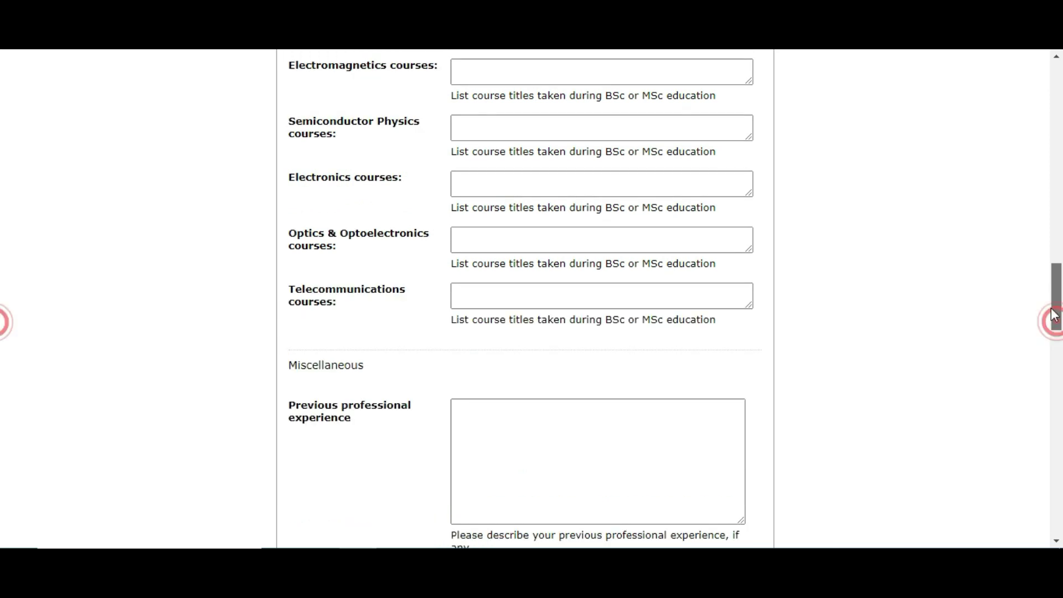
left_click_drag(1059, 313, 1058, 329)
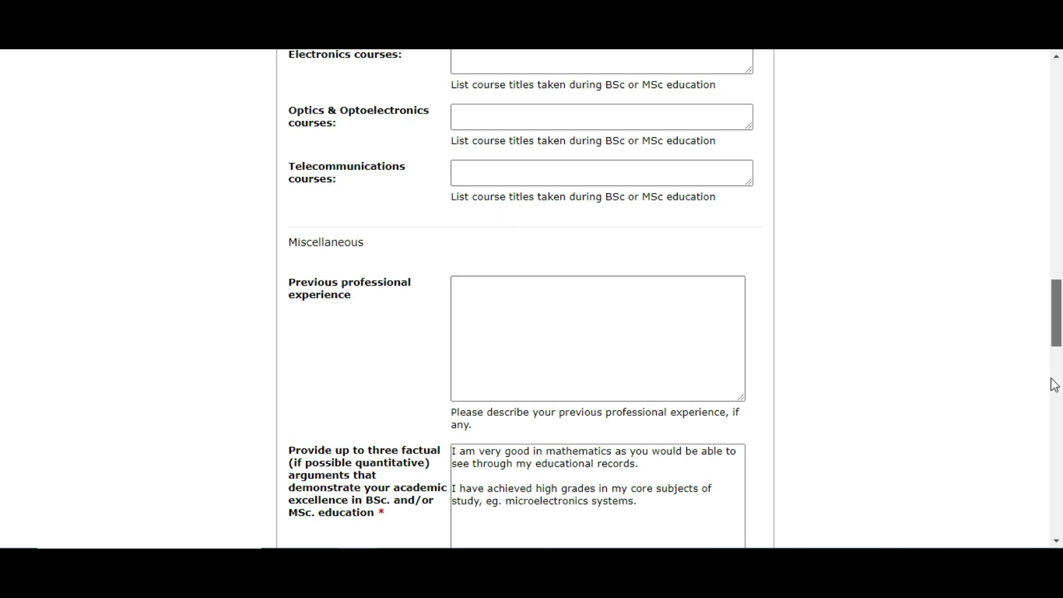
scroll(640, 453, "down", 1)
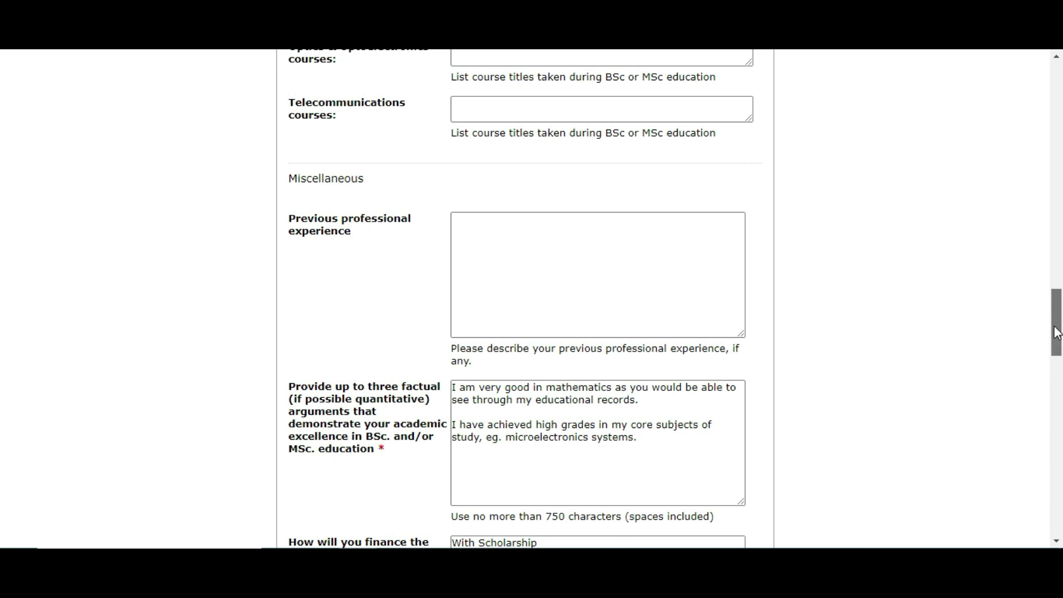
left_click_drag(1056, 332, 1057, 357)
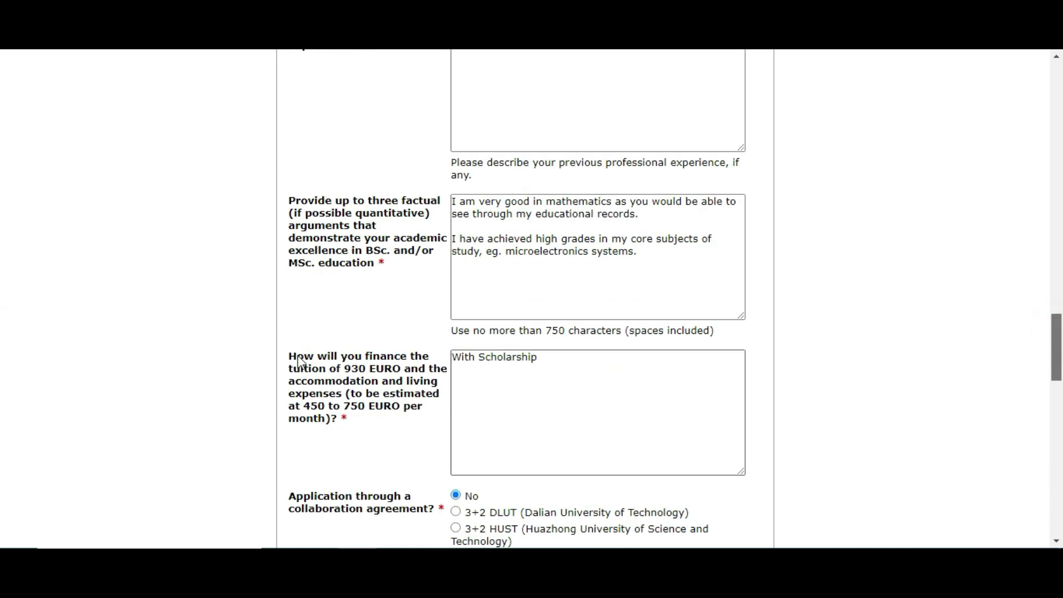
left_click_drag(290, 357, 405, 431)
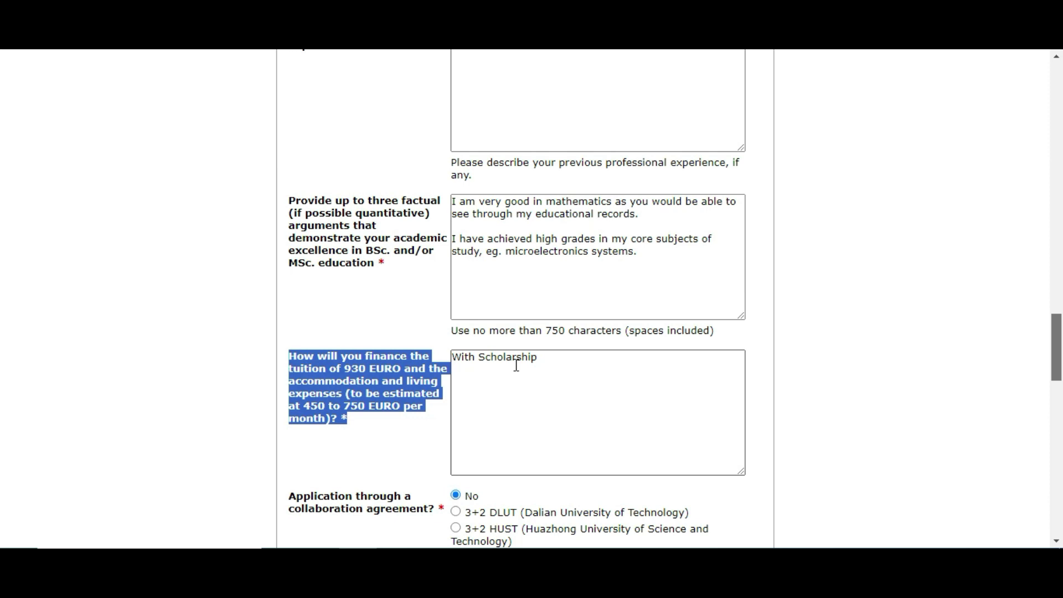
left_click(577, 404)
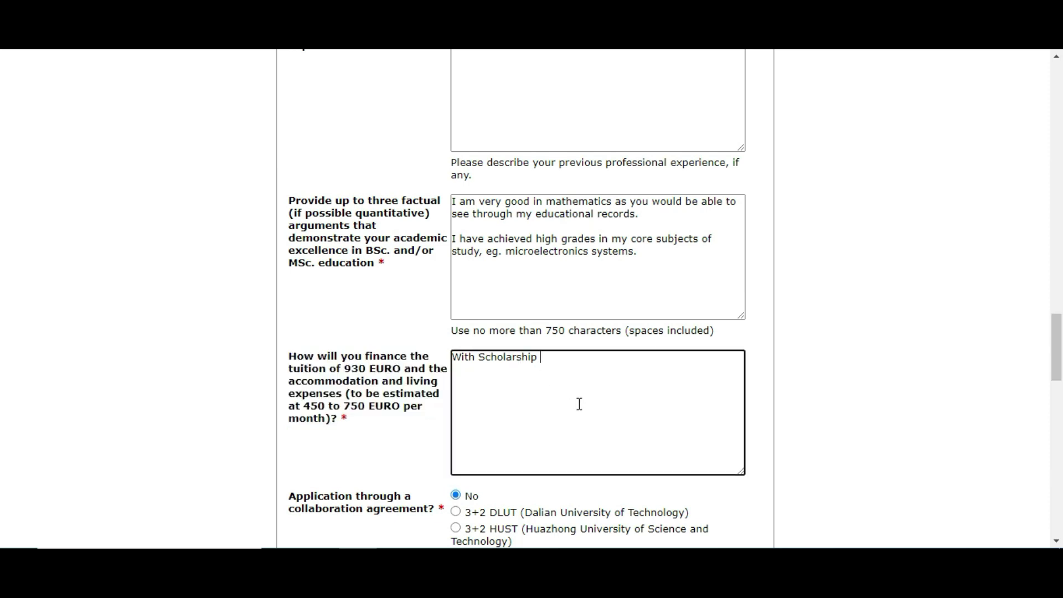
scroll(632, 386, "down", 2)
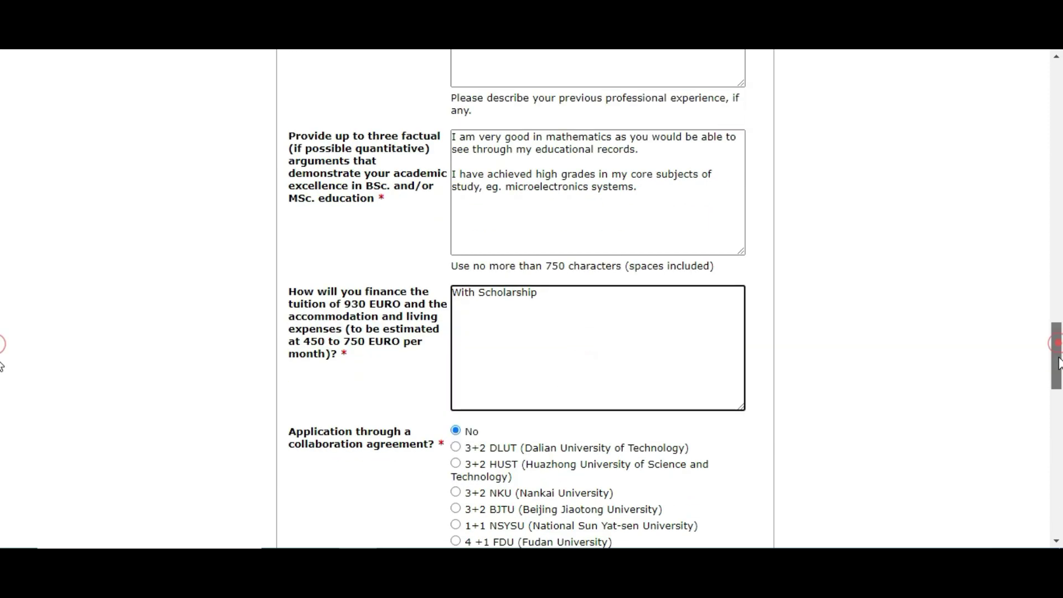